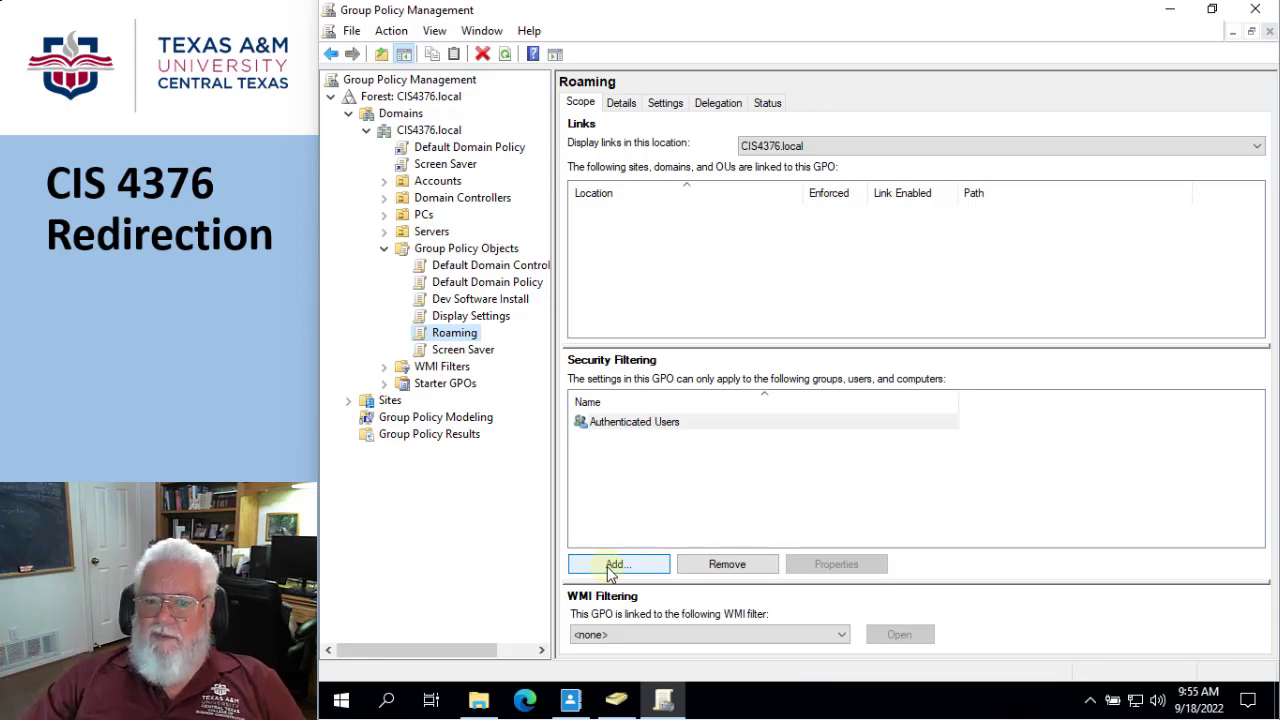
Delete the Roaming group policy object along with its links in the domain
right_click(451, 340)
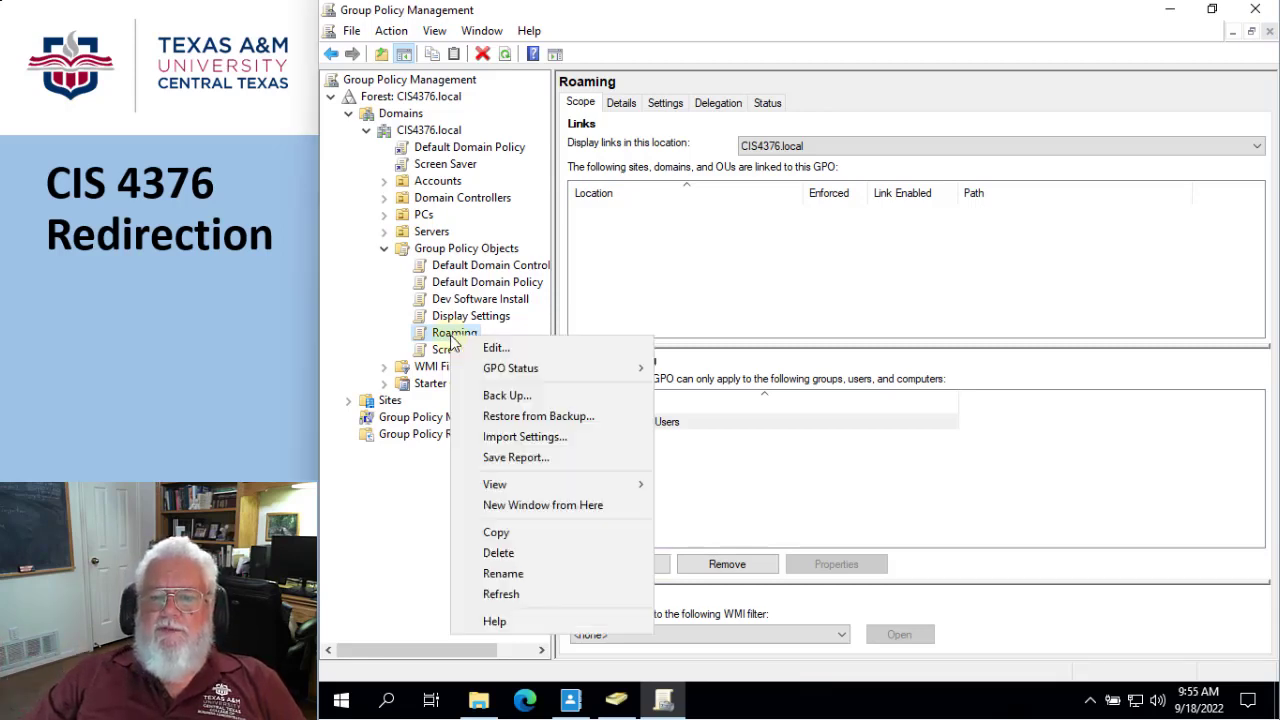
left_click(500, 553)
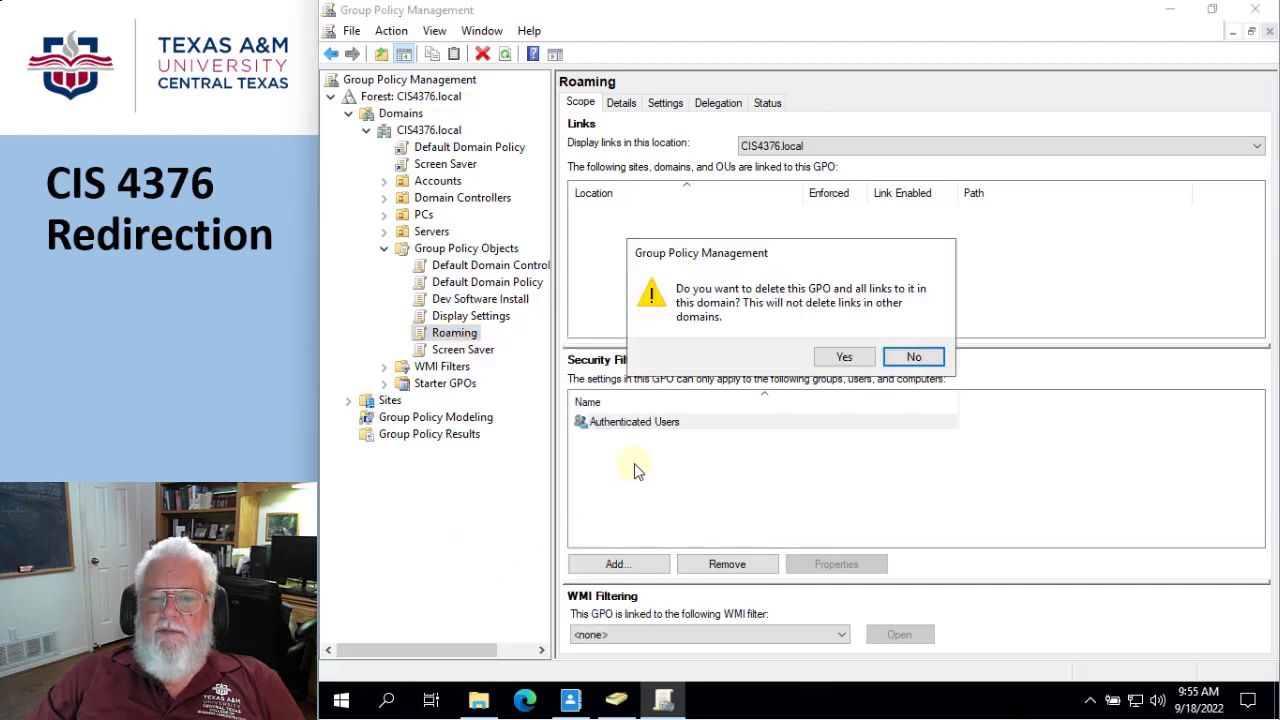
left_click(830, 362)
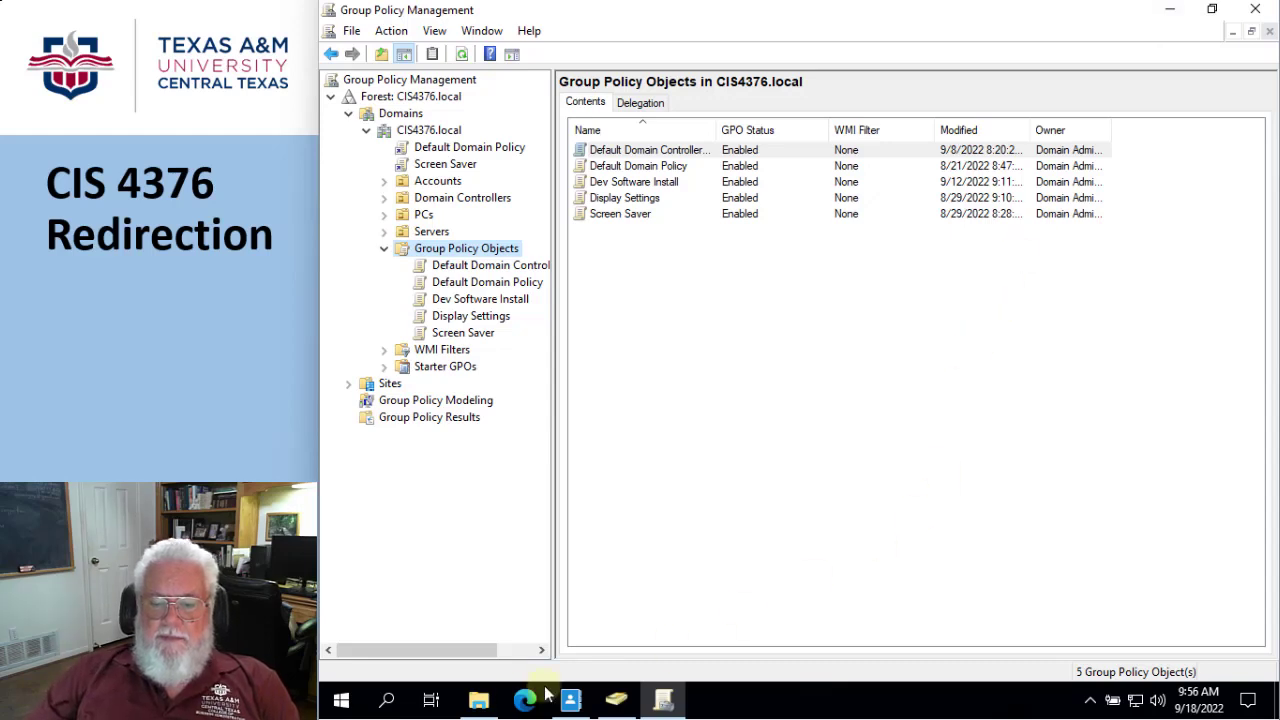
Check the user folders inside the Home folder on Data Drive (D:) in File Explorer, then return to Group Policy Management
left_click(478, 706)
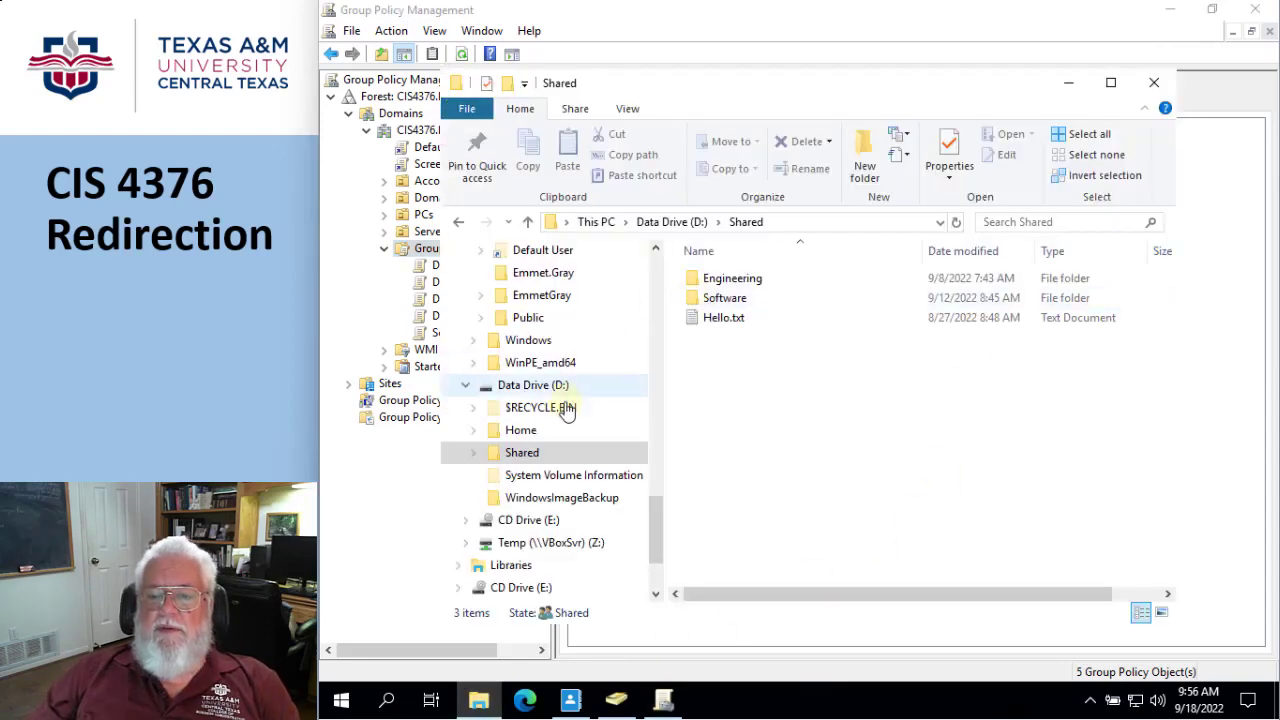
left_click(527, 437)
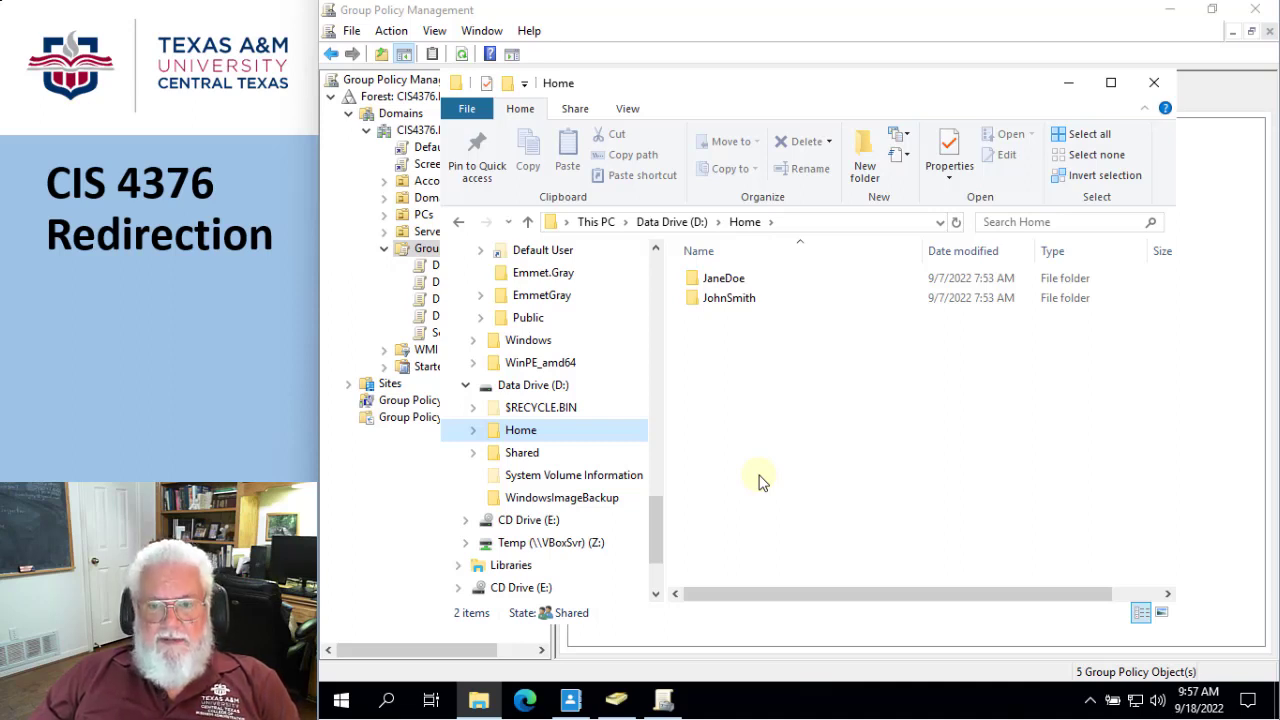
left_click(1068, 85)
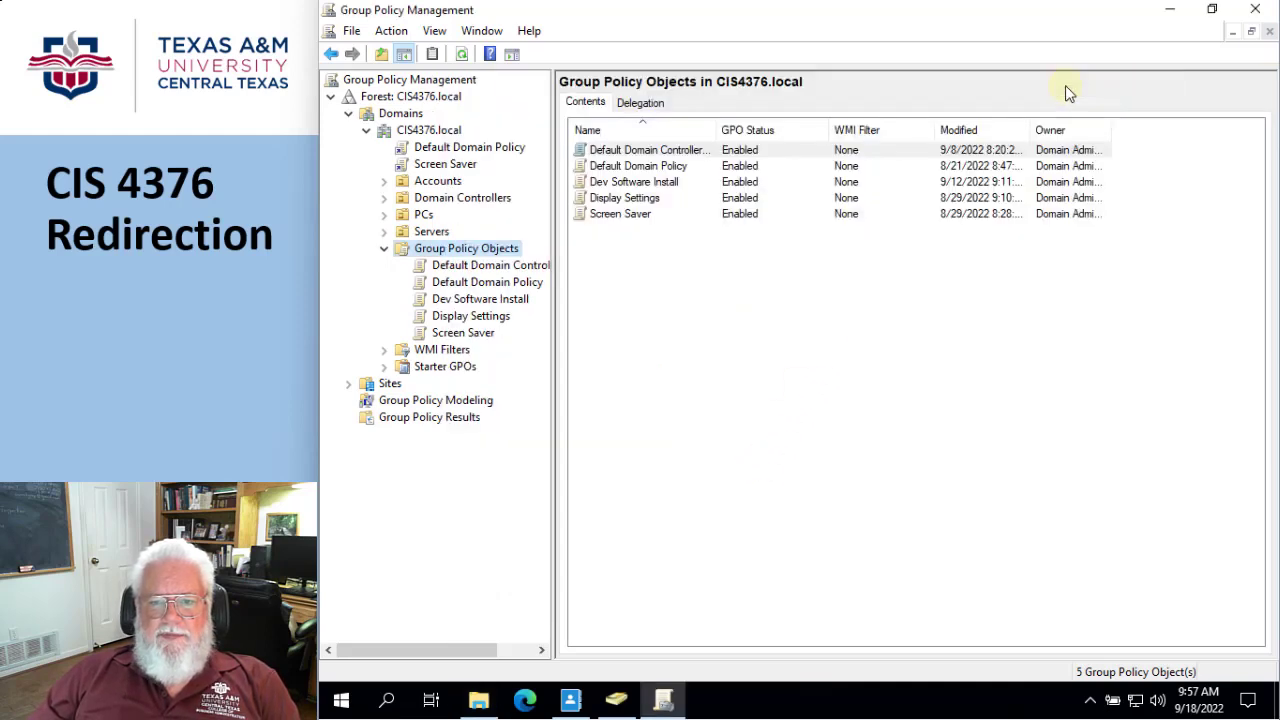
Create a new group policy object named Redirect with no source starter GPO
right_click(484, 253)
left_click(519, 264)
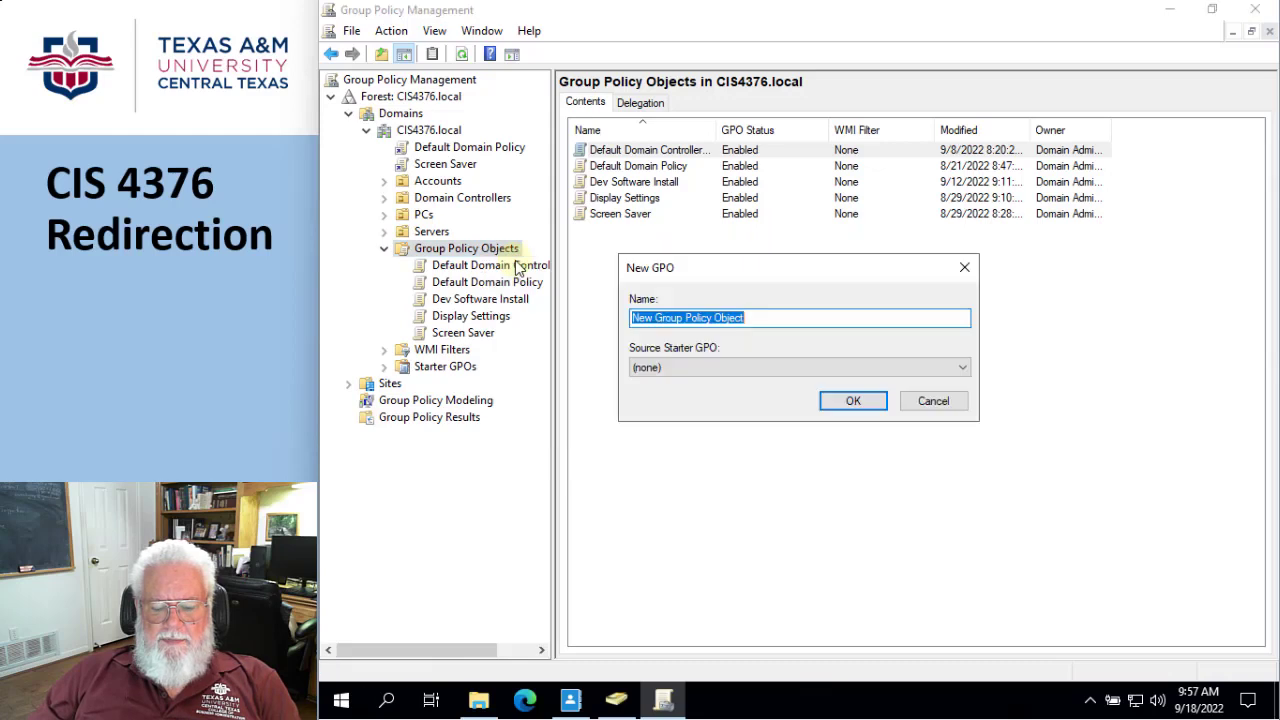
left_click_drag(754, 317, 555, 326)
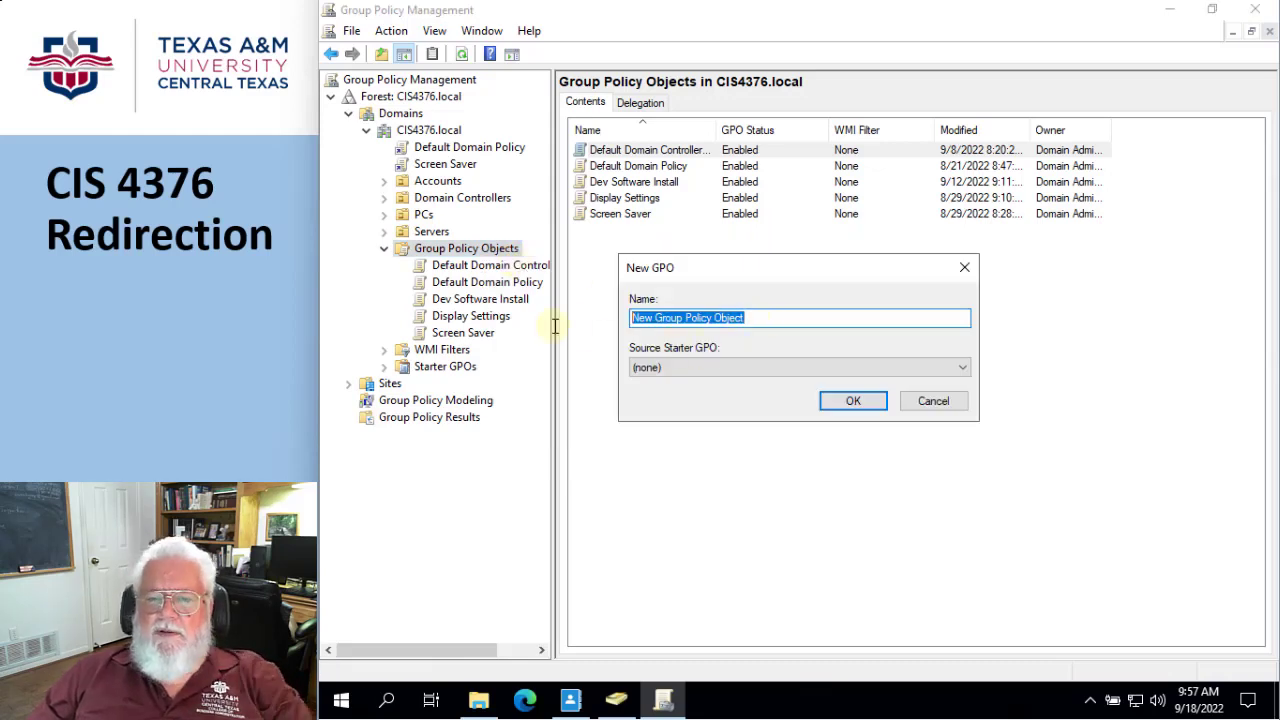
type("Rer")
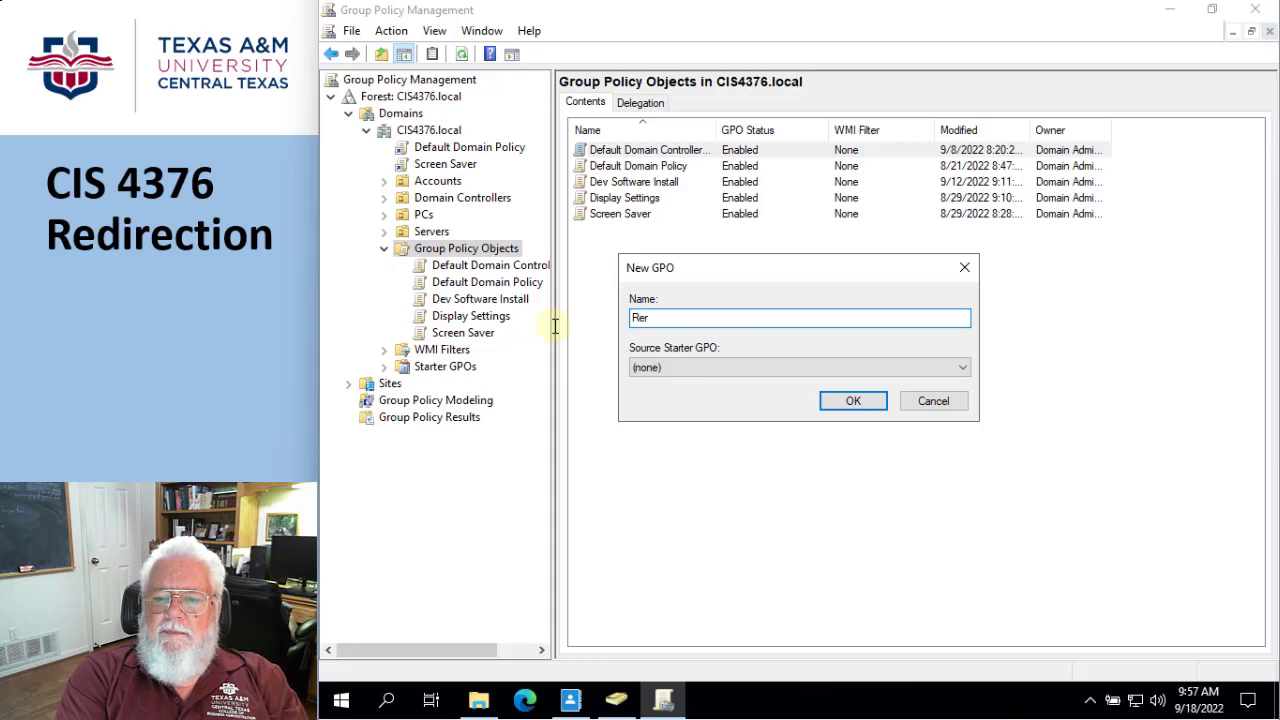
key("BackSpace")
type("d")
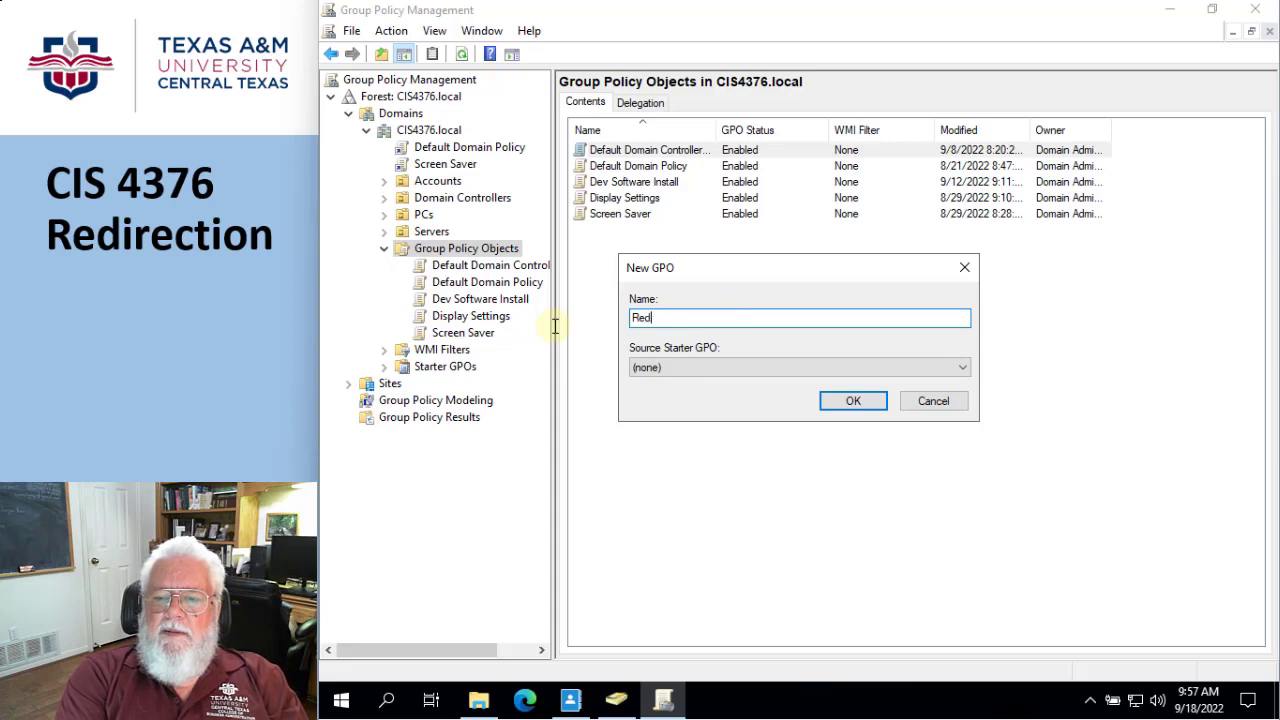
type("irect")
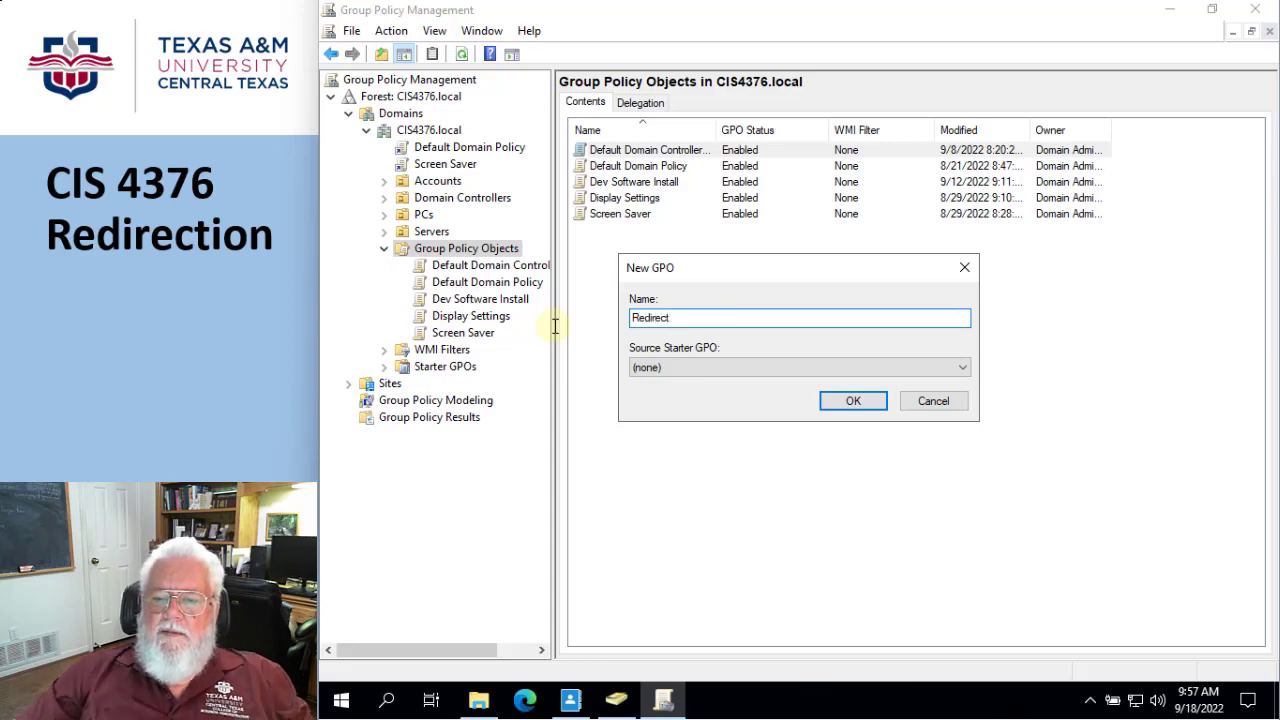
left_click(848, 399)
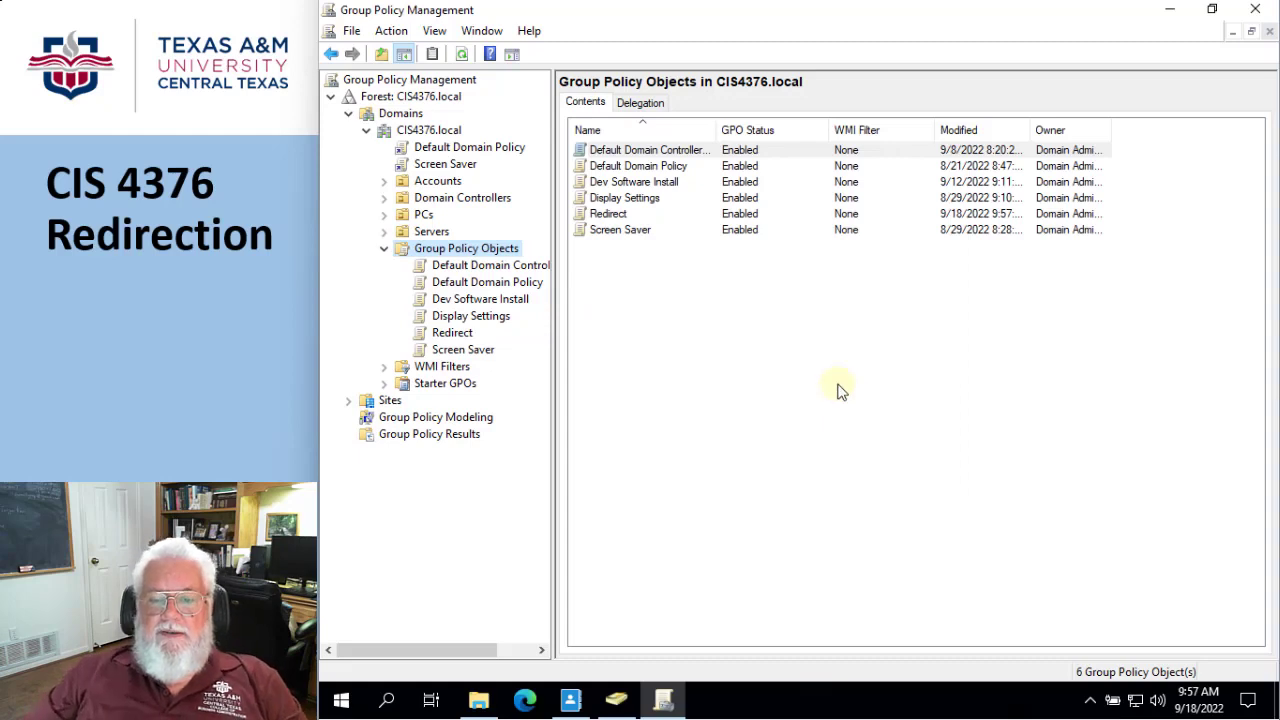
Open the Redirect policy for editing and expand Folder Redirection within the user configuration's Windows Settings policies
right_click(455, 333)
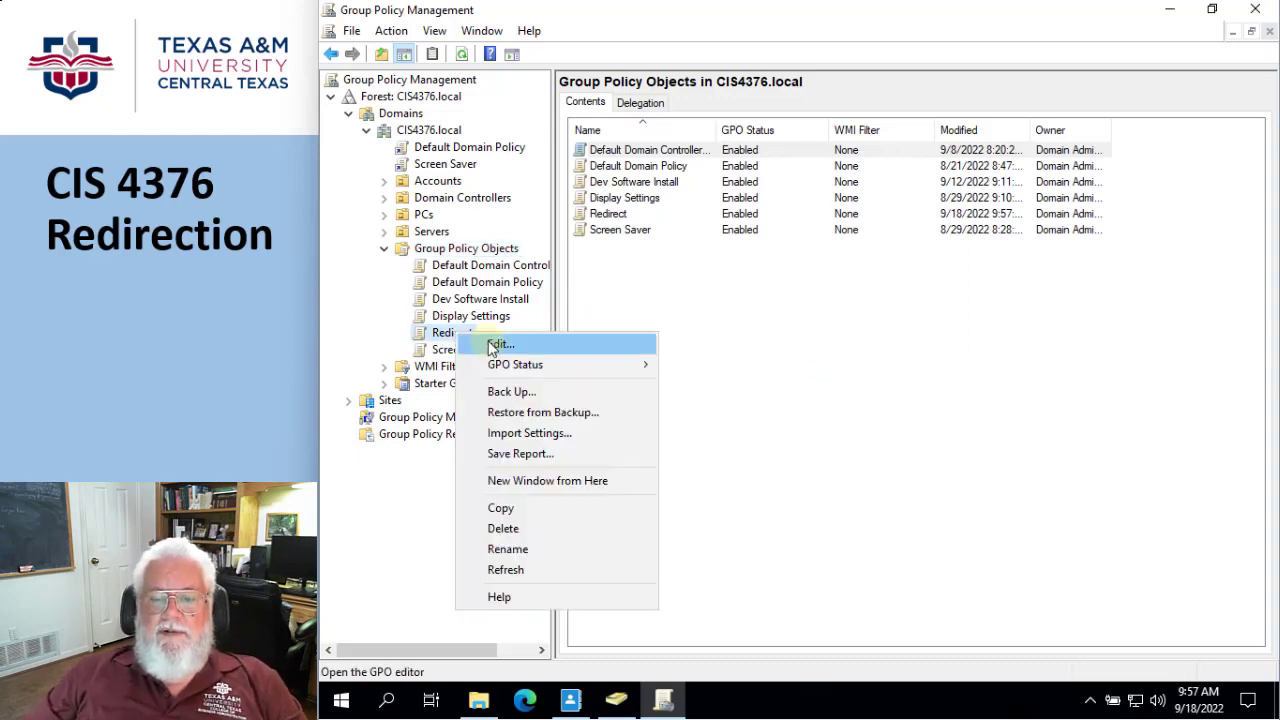
left_click(495, 344)
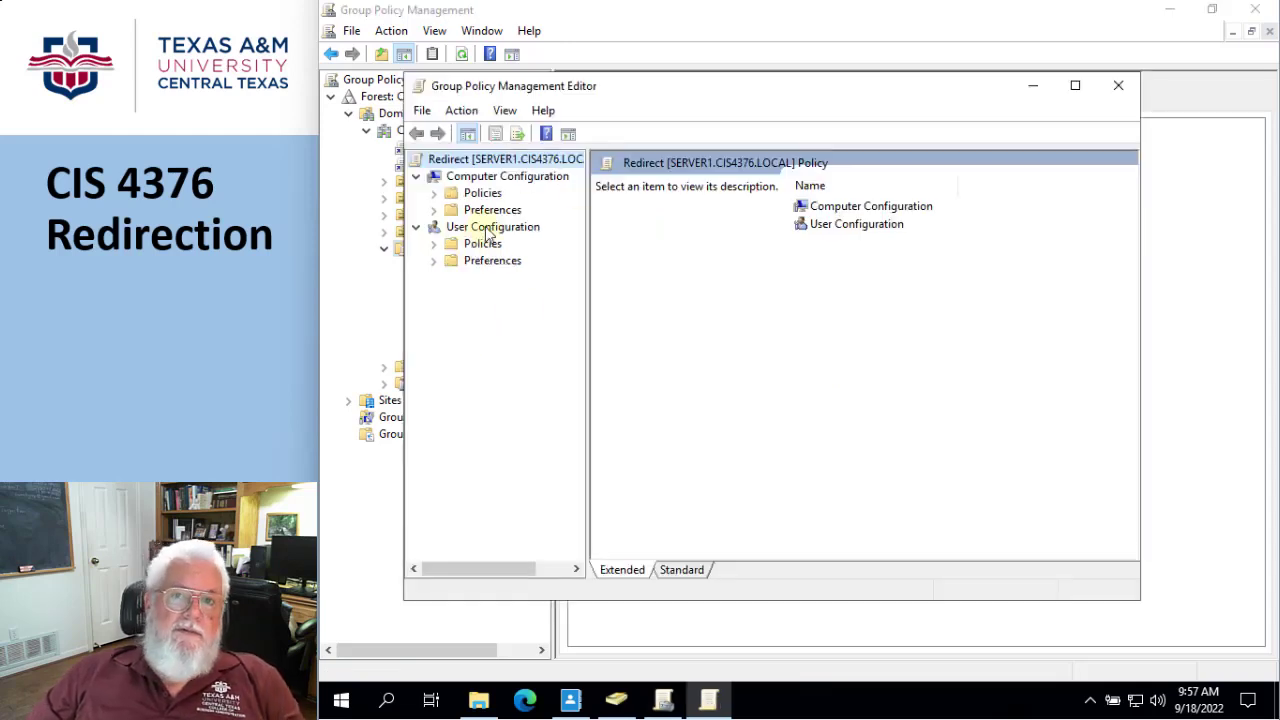
left_click(435, 246)
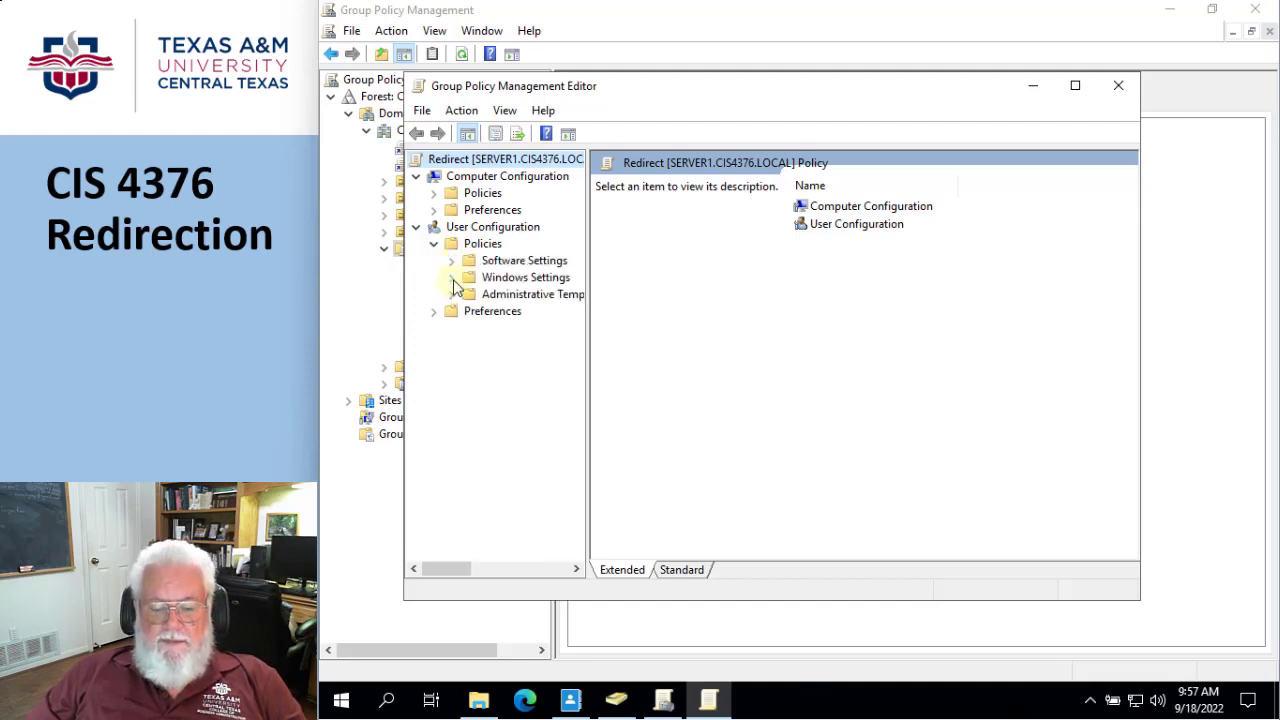
left_click(452, 279)
left_click(470, 330)
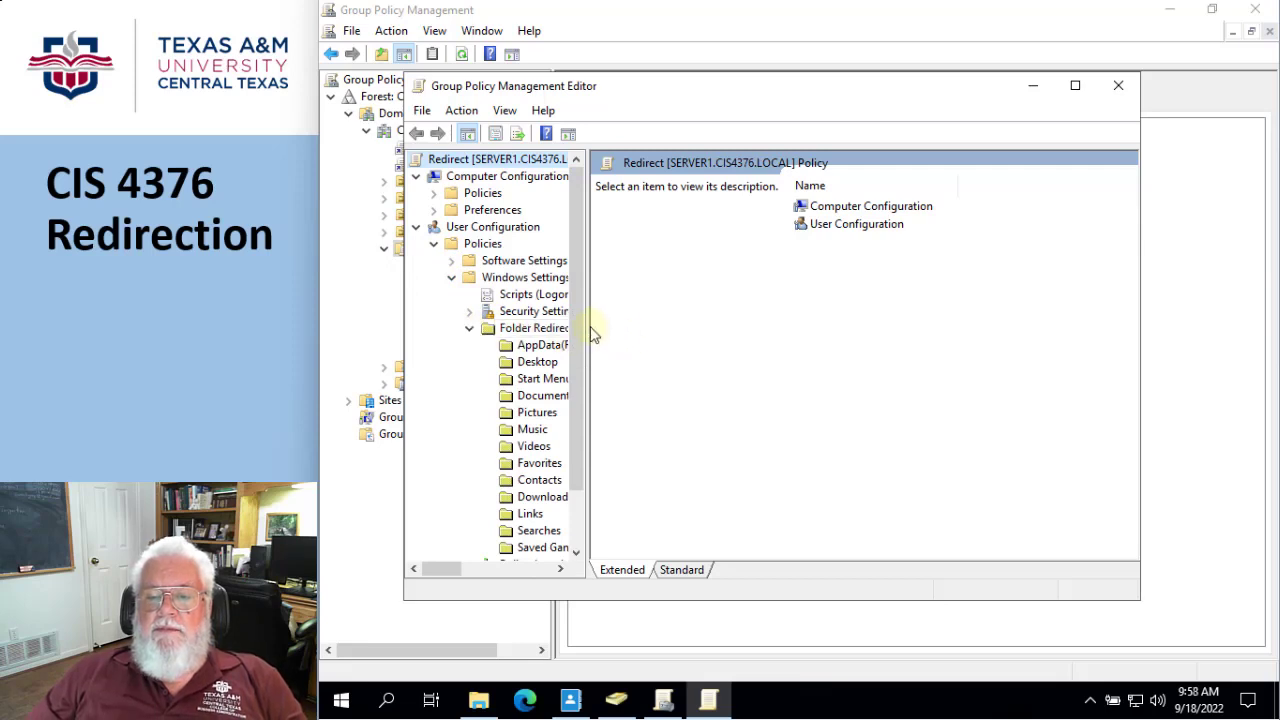
left_click_drag(590, 331, 662, 312)
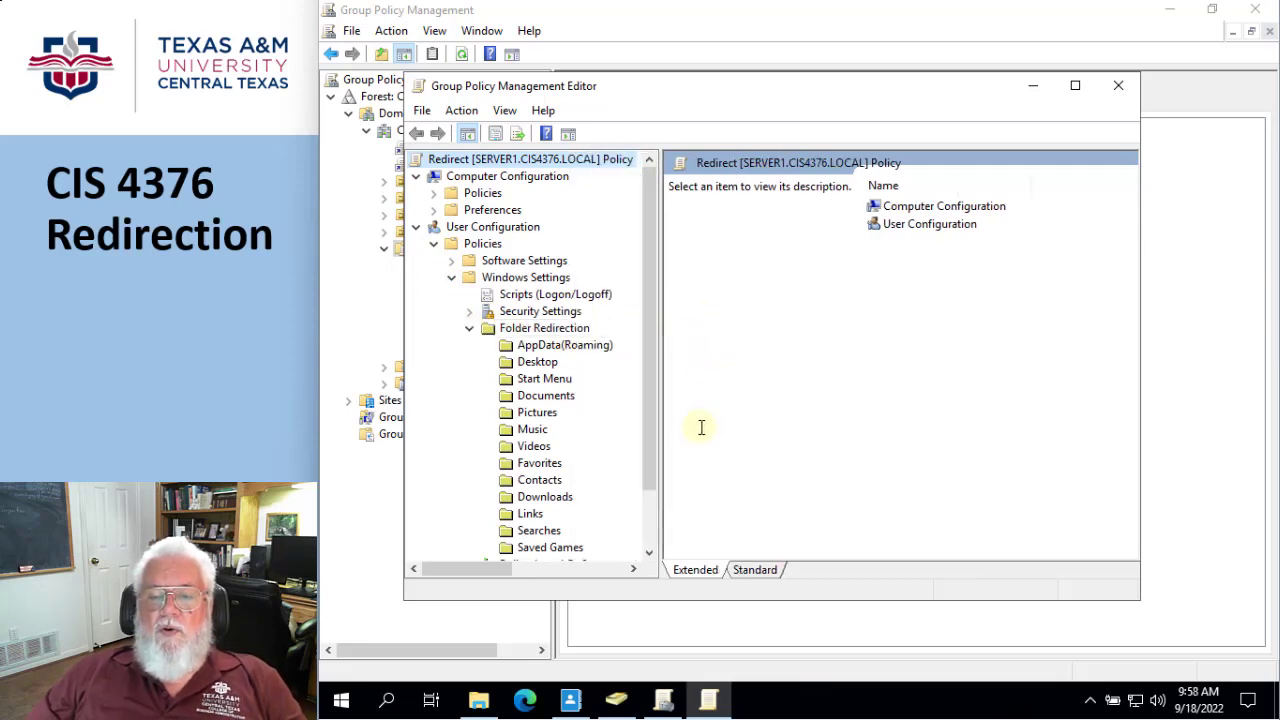
Set the Desktop folder's redirection to "Basic - Redirect everyone's folder to the same location"
left_click(533, 364)
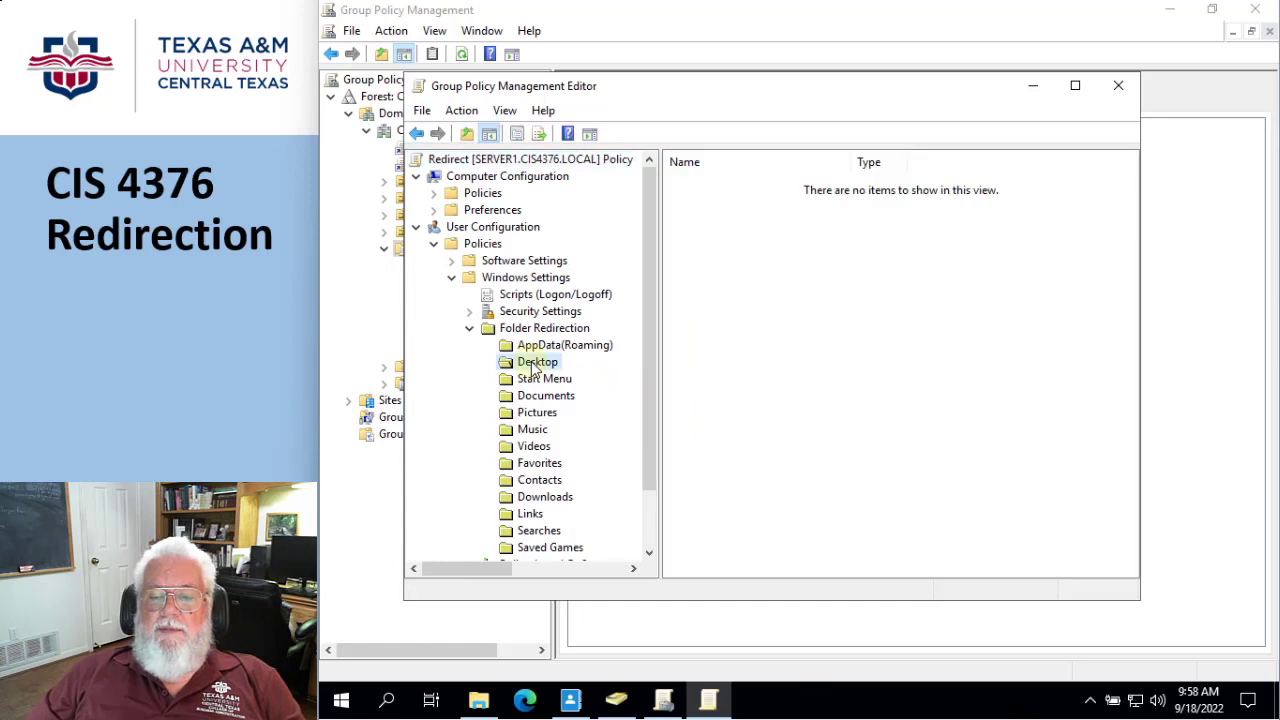
right_click(532, 366)
left_click(585, 425)
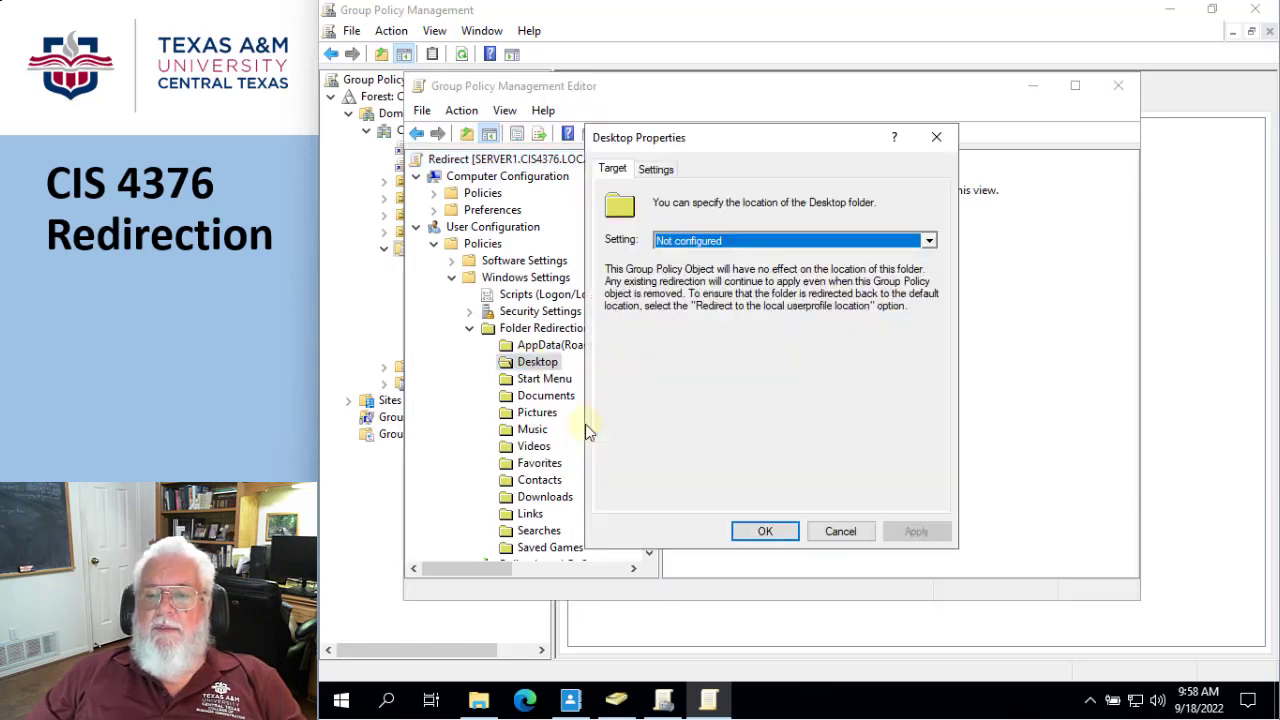
left_click(930, 242)
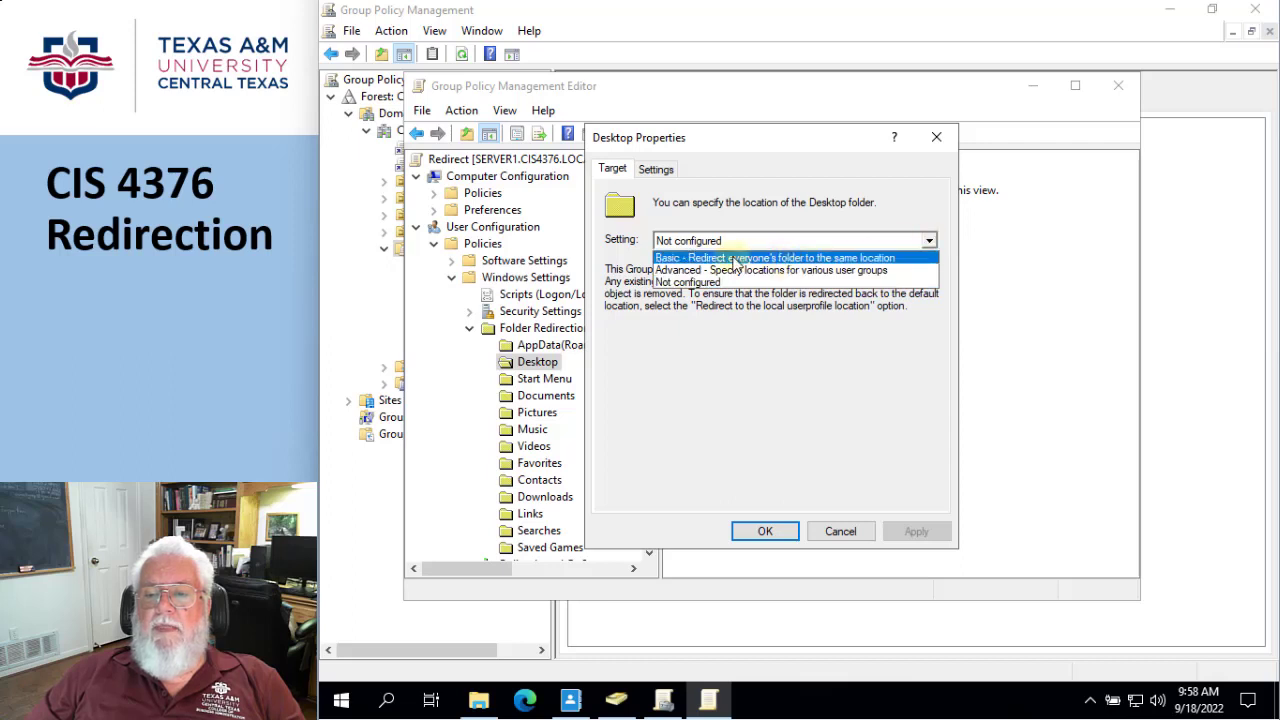
left_click(672, 260)
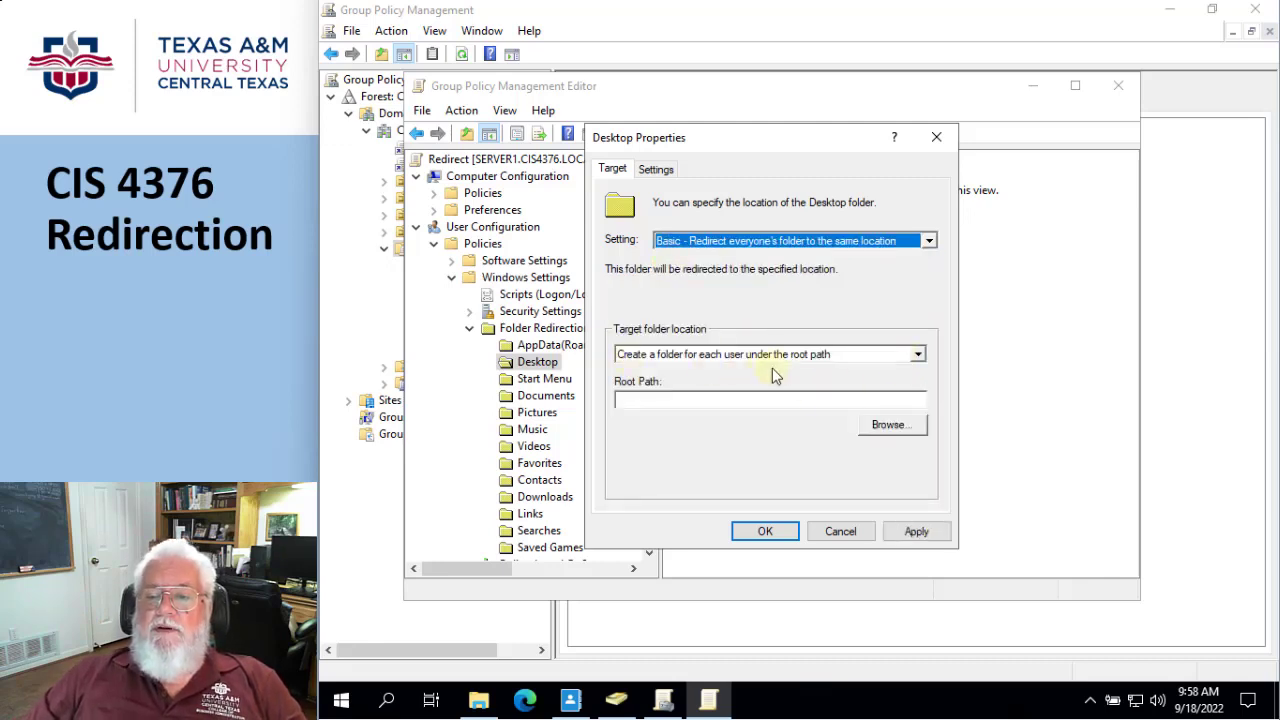
Choose the Home share on SERVER1 as the root path for the redirected Desktop folder
left_click(887, 425)
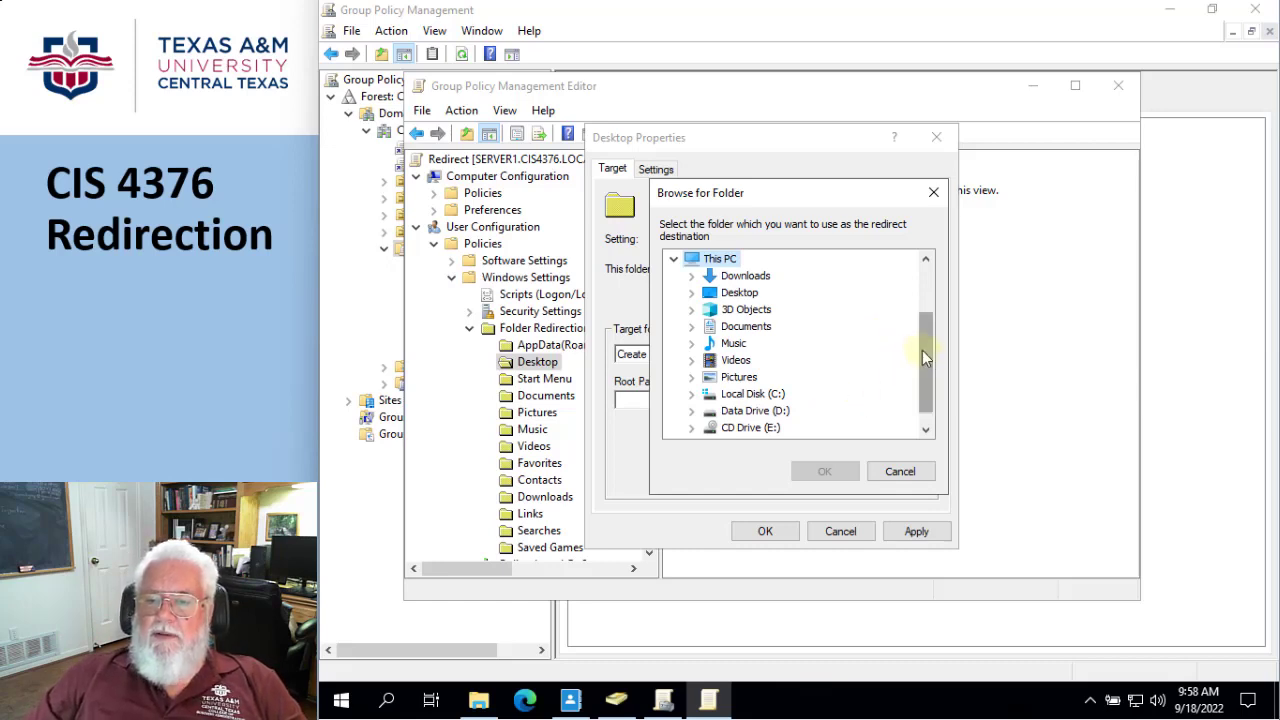
left_click_drag(921, 344, 920, 394)
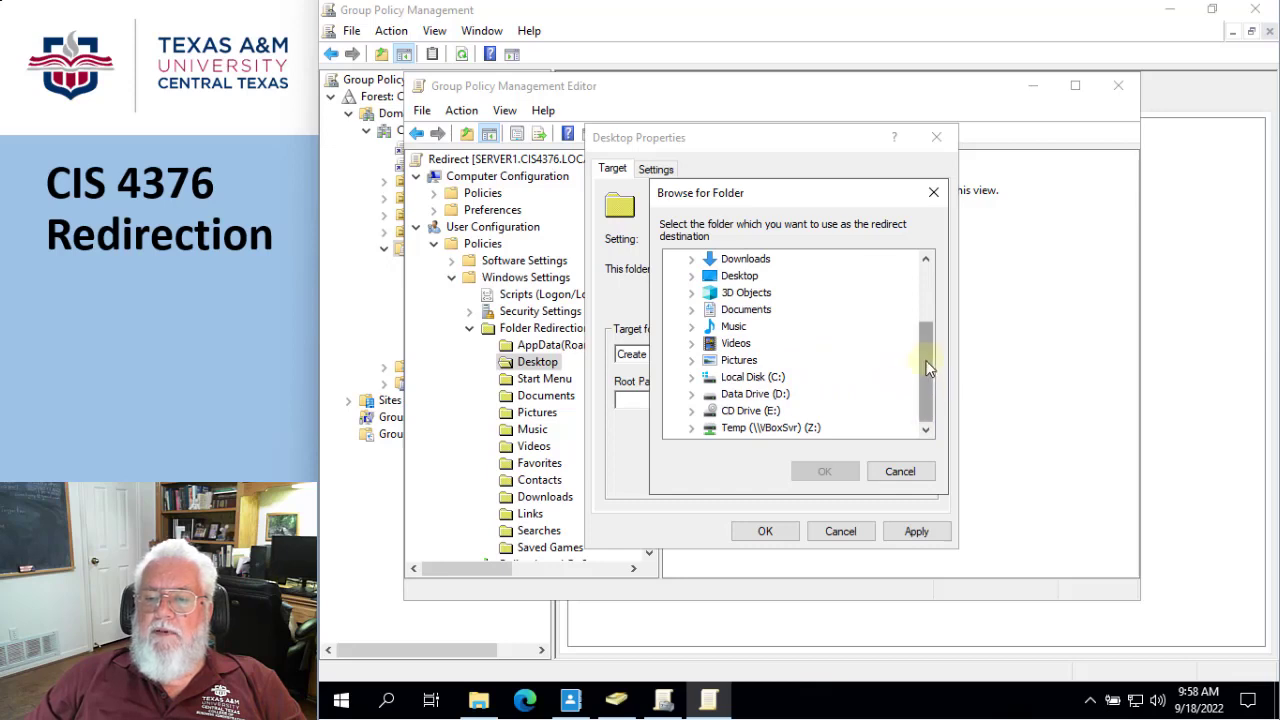
left_click_drag(931, 372, 930, 313)
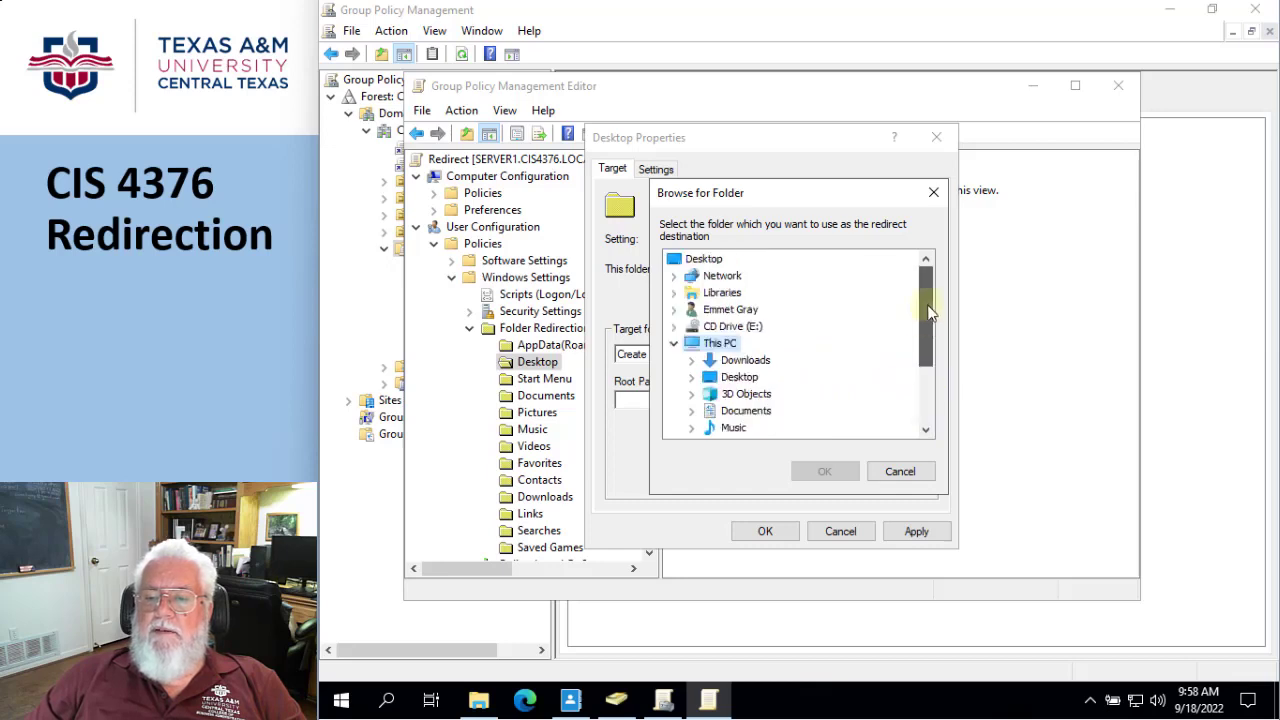
left_click(712, 275)
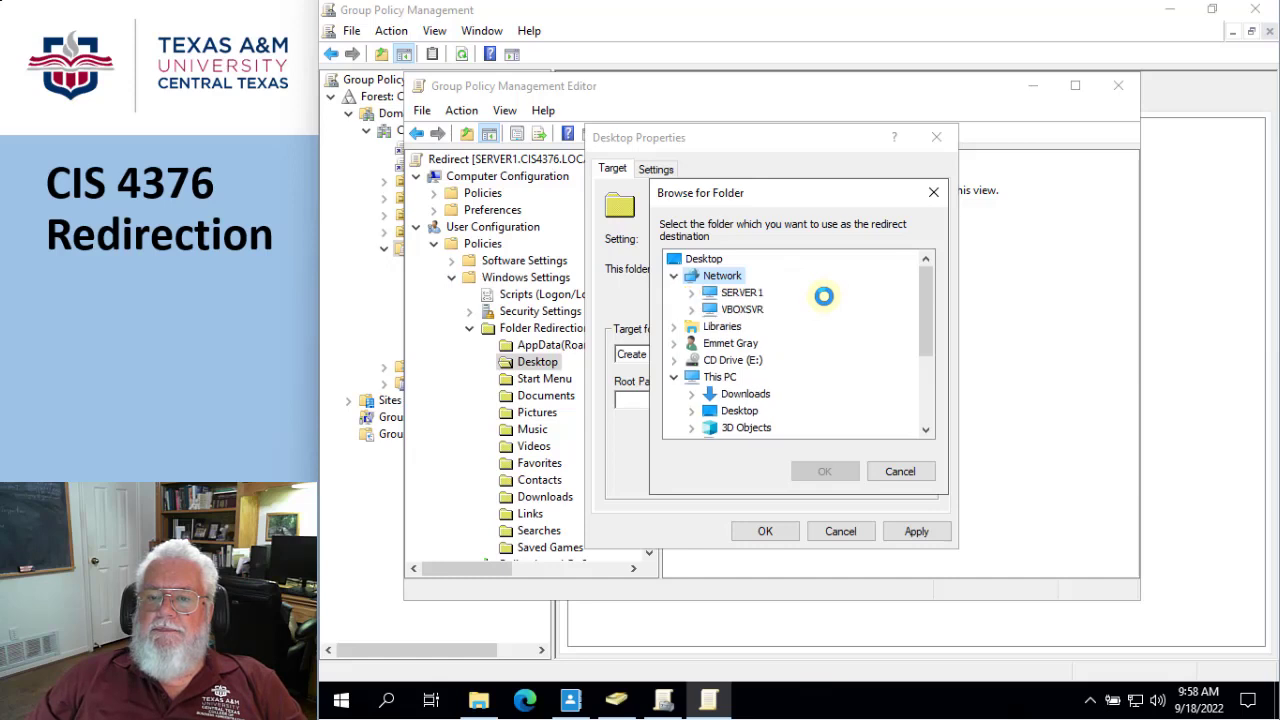
left_click(740, 293)
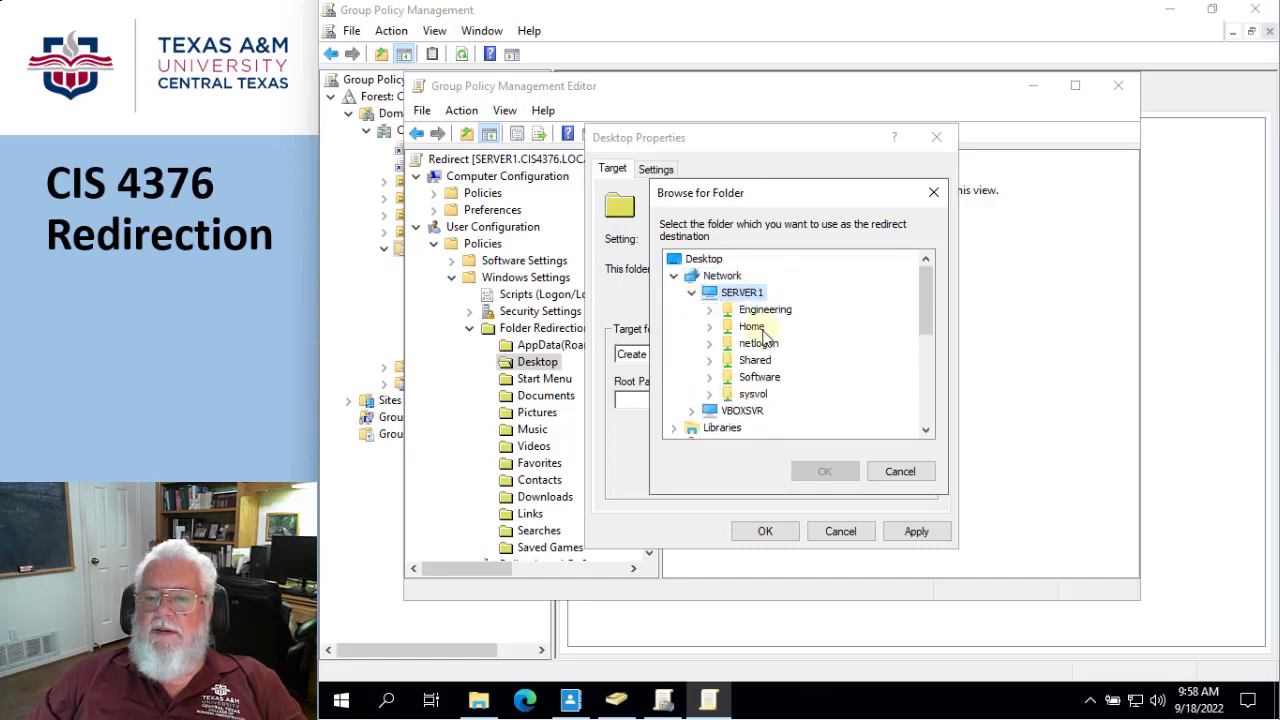
left_click(751, 326)
left_click(824, 471)
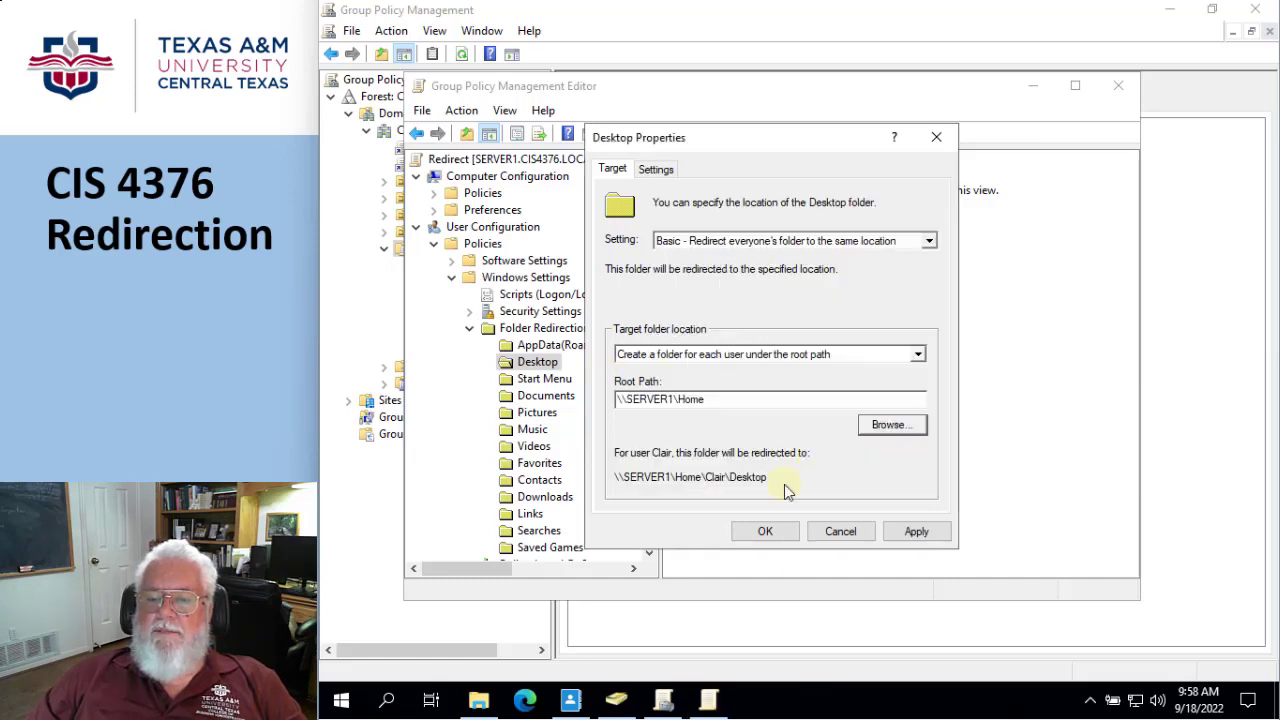
Have the Desktop folder redirected back to the local userprofile location when the policy is removed, and save the redirection settings
left_click(655, 170)
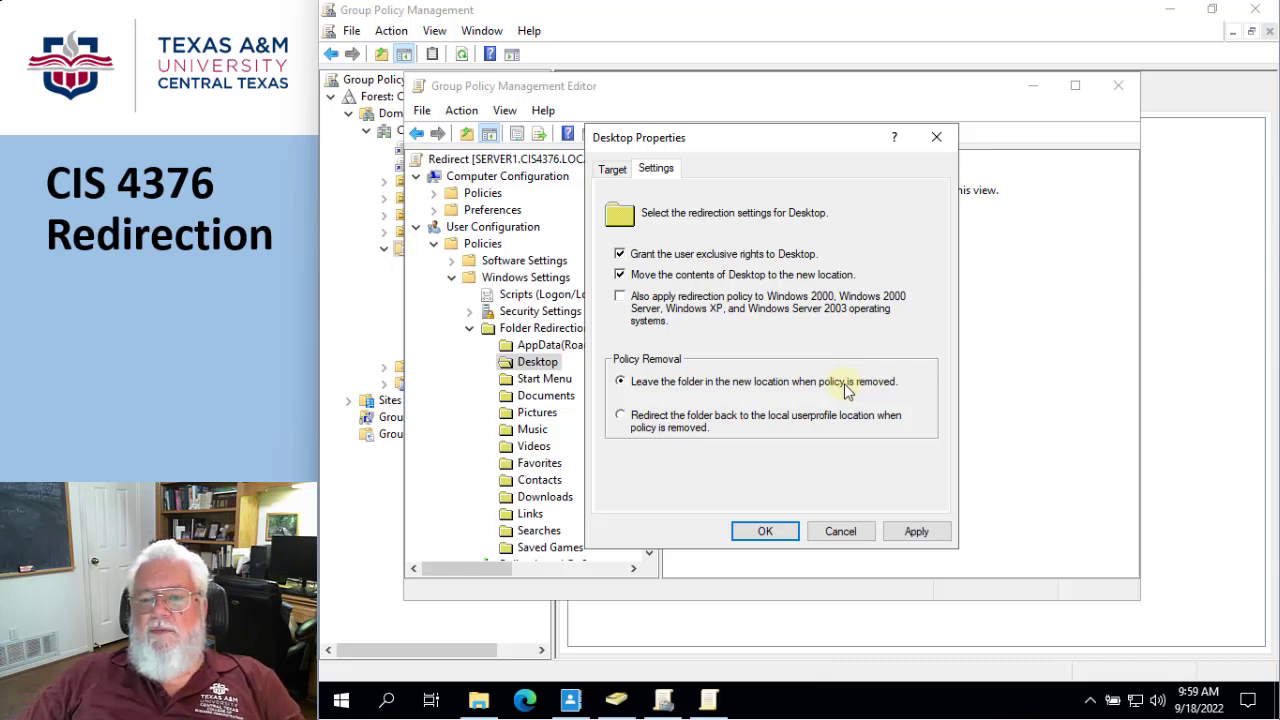
left_click(648, 420)
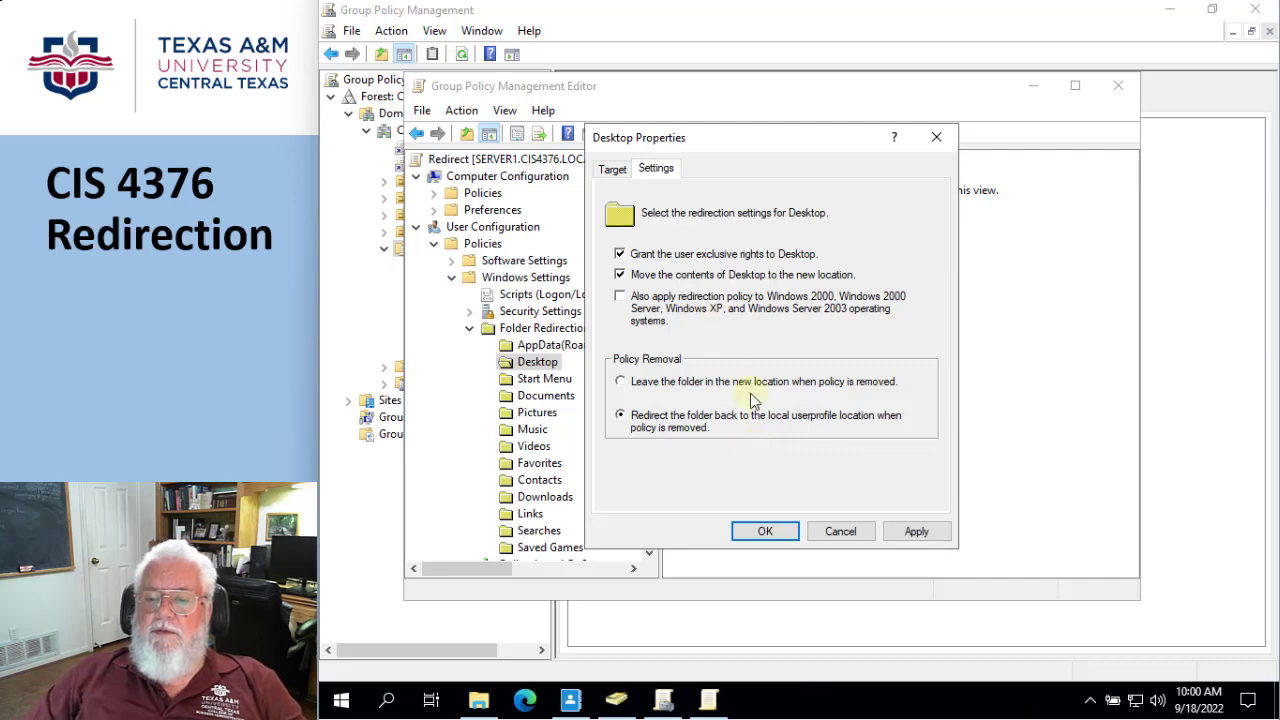
left_click(765, 533)
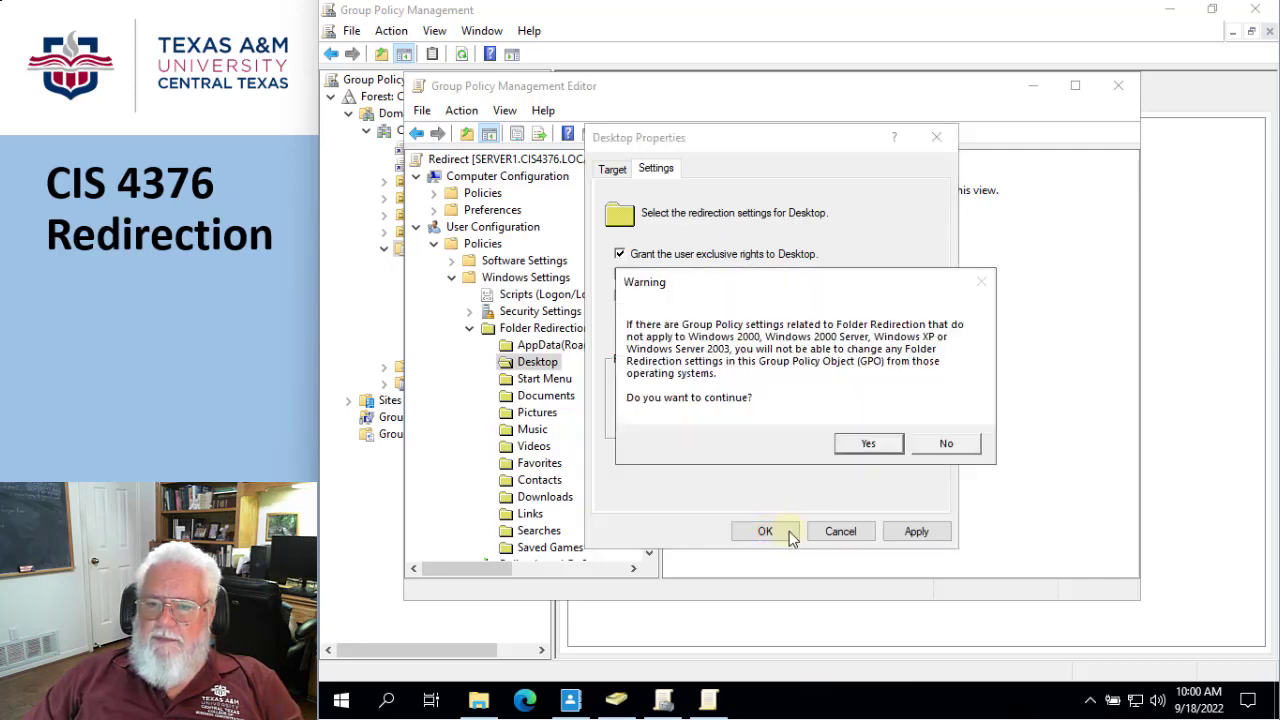
left_click(866, 447)
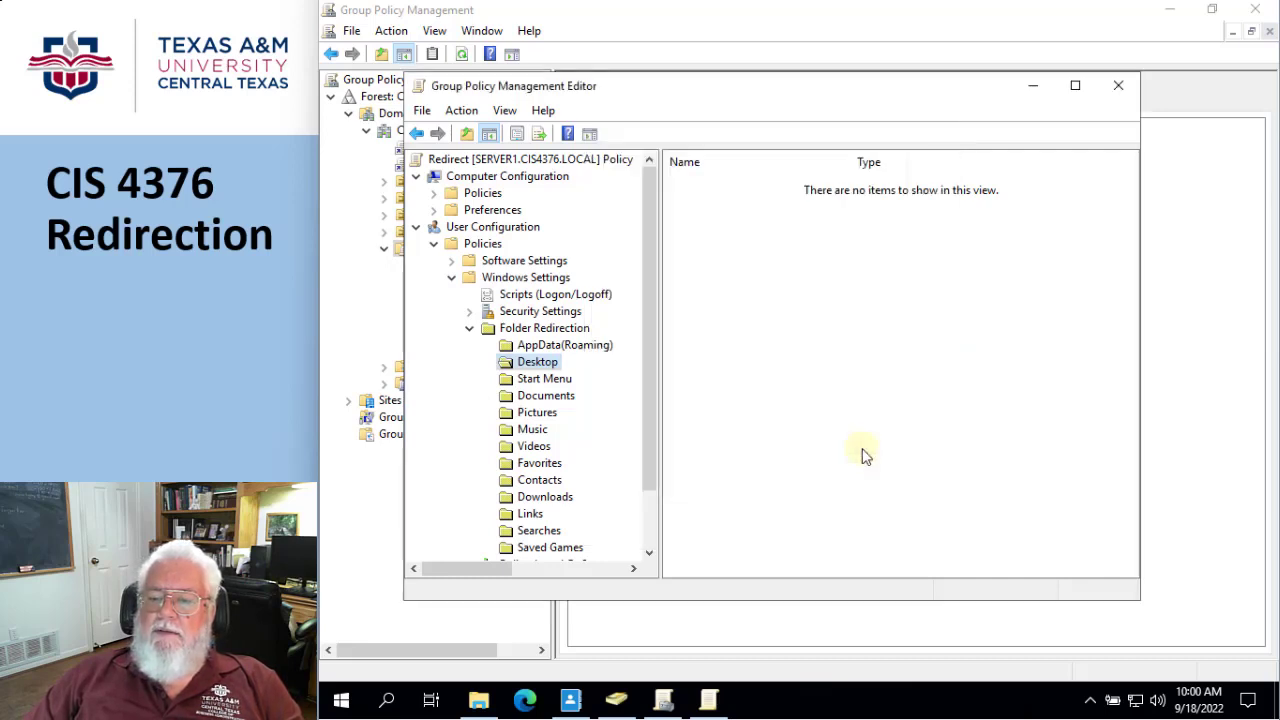
left_click(549, 397)
right_click(549, 397)
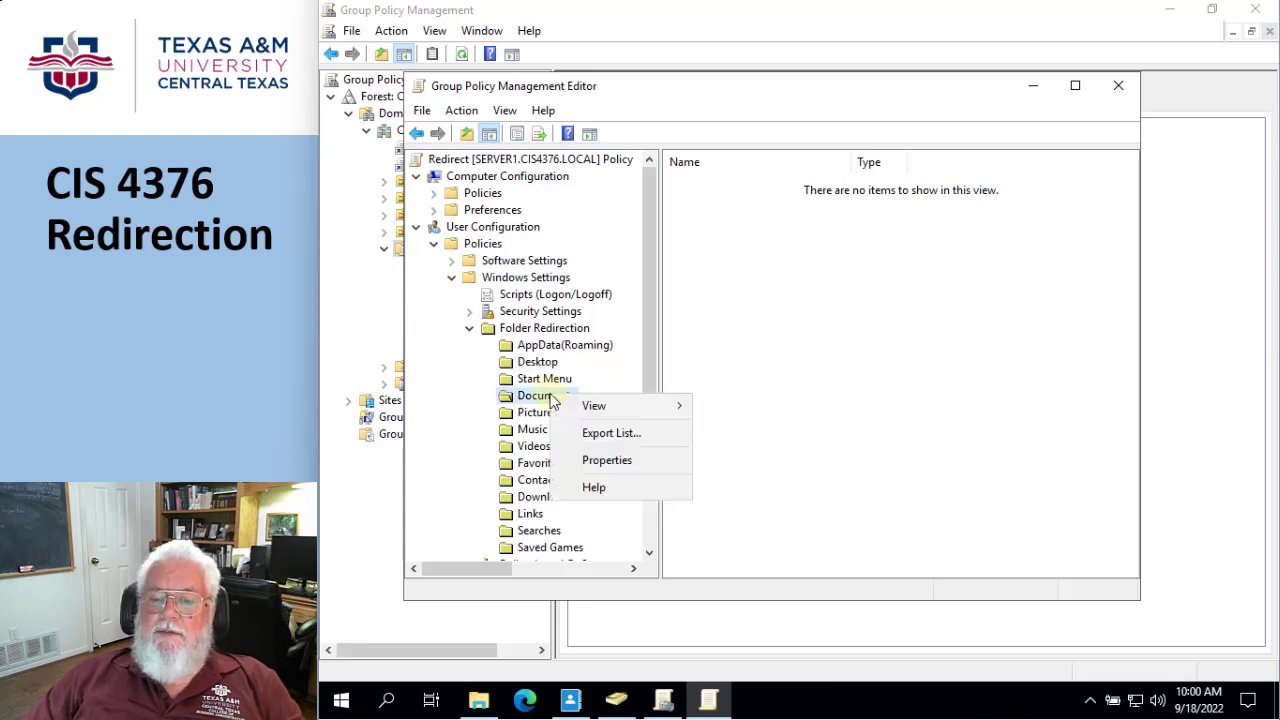
left_click(612, 460)
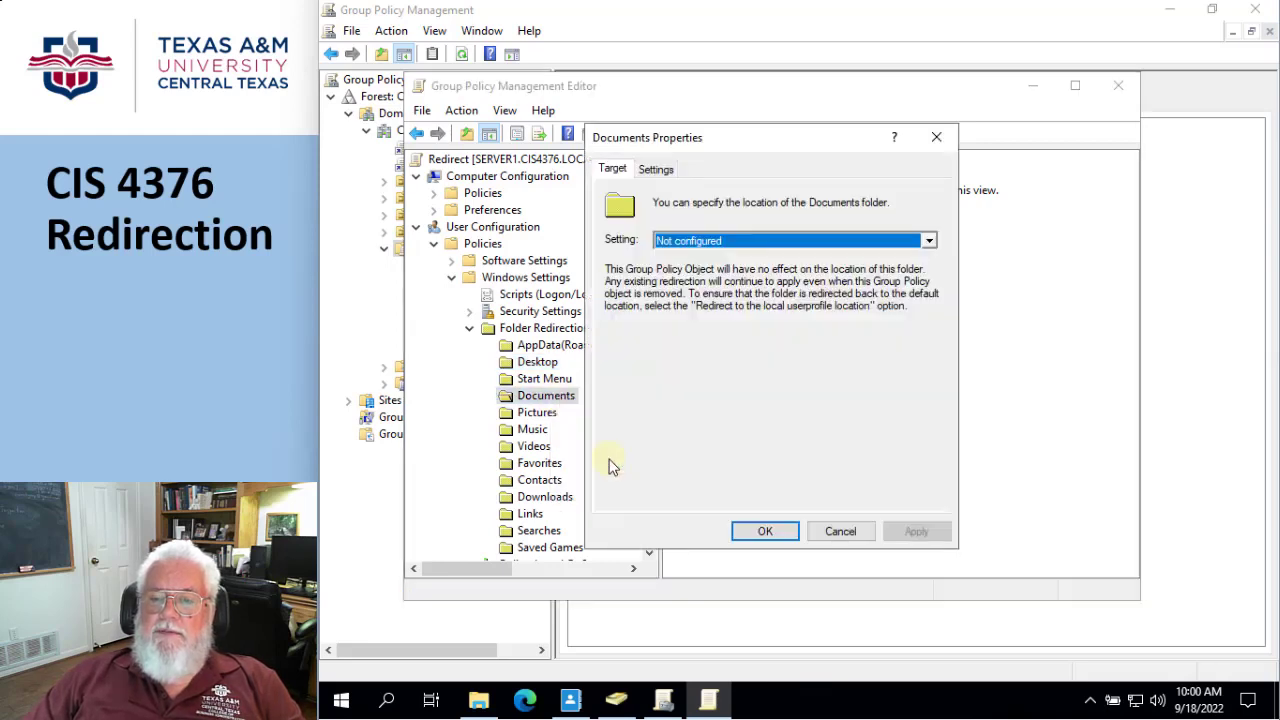
left_click(929, 240)
left_click(716, 260)
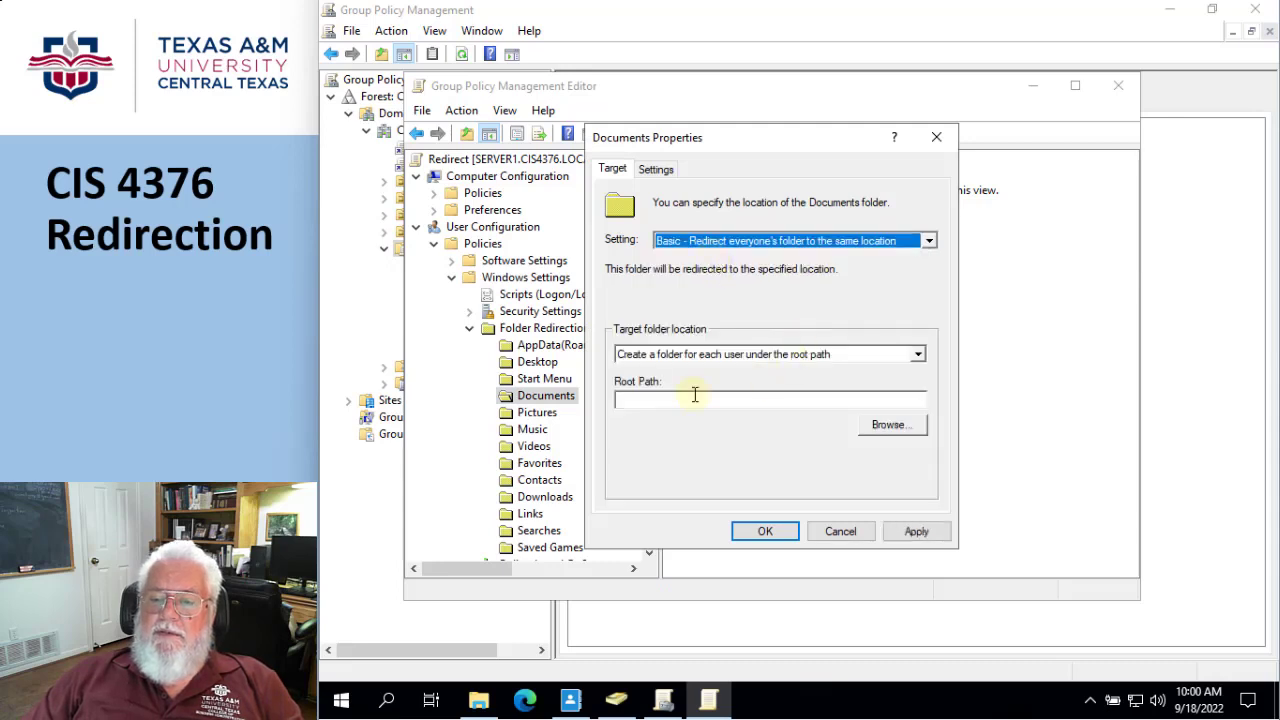
left_click(832, 530)
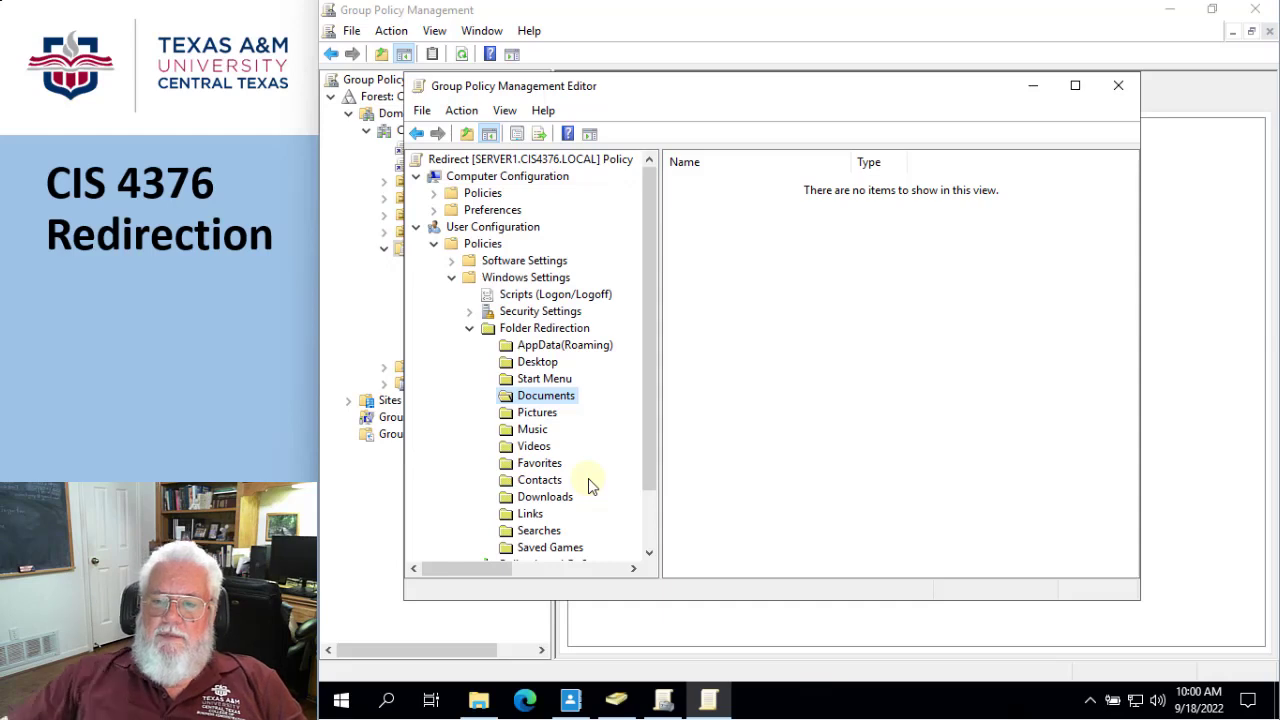
Close the Redirect policy's editor and return to the list of group policy objects
left_click(1117, 85)
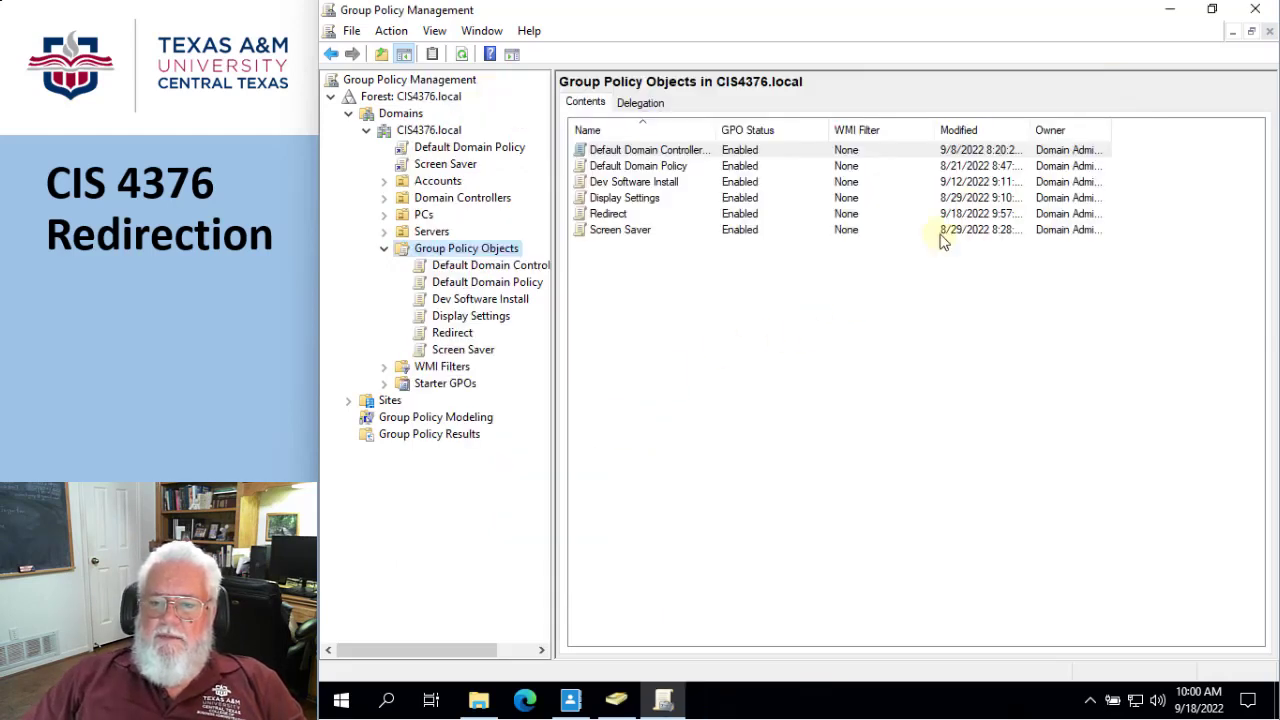